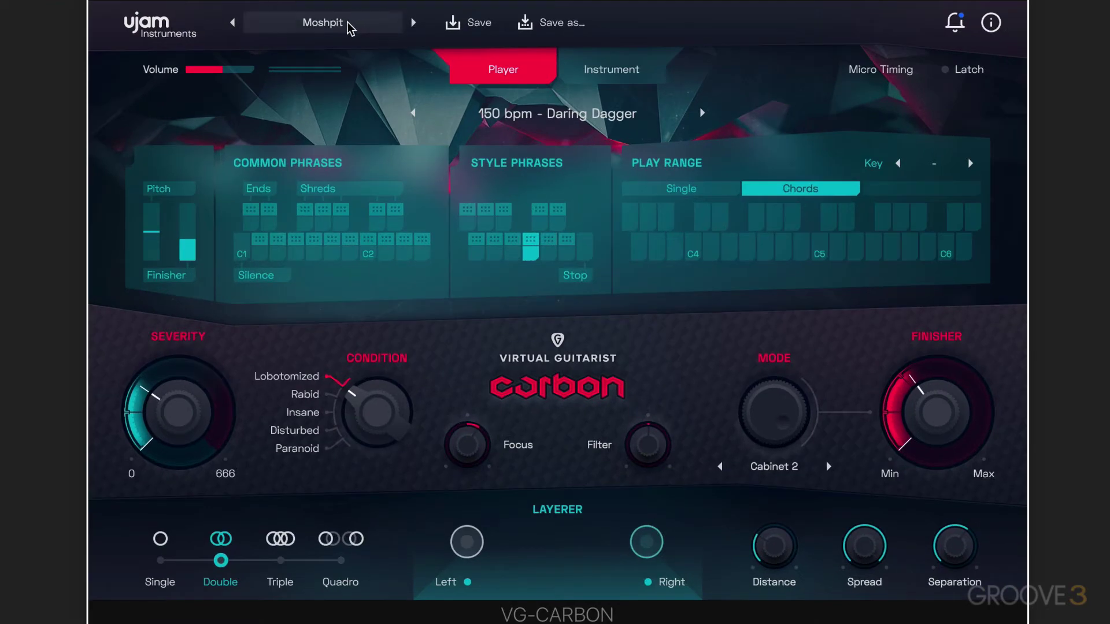
Step: Browse the preset and style lists, keeping Moshpit and Daring Dagger, and glance at the Instrument page
left_click(359, 178)
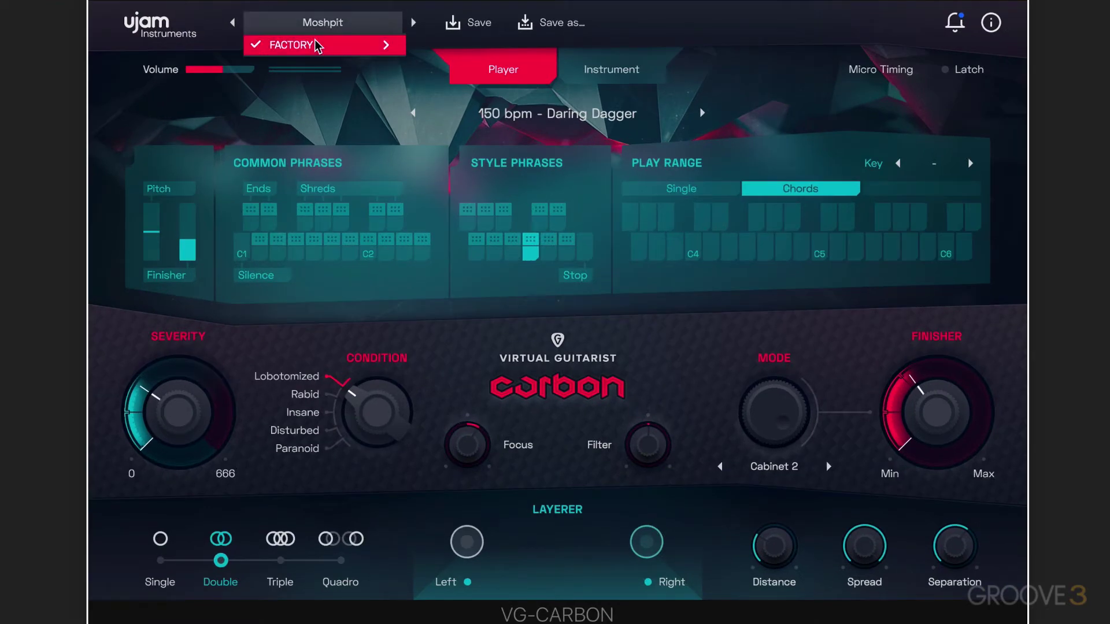
mouse_move(316, 43)
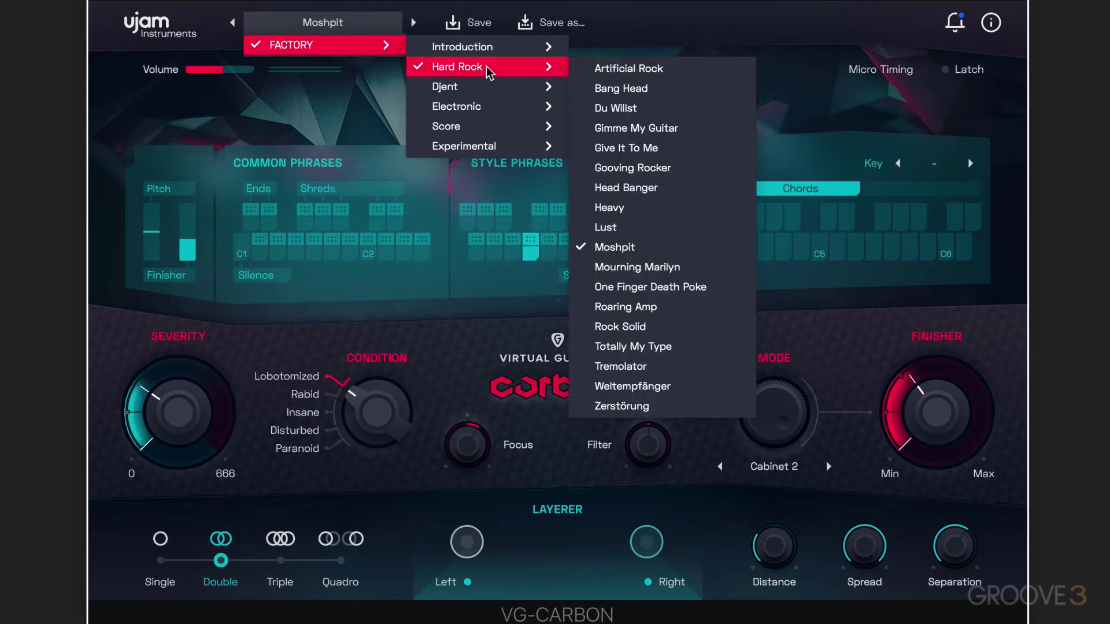
left_click(630, 27)
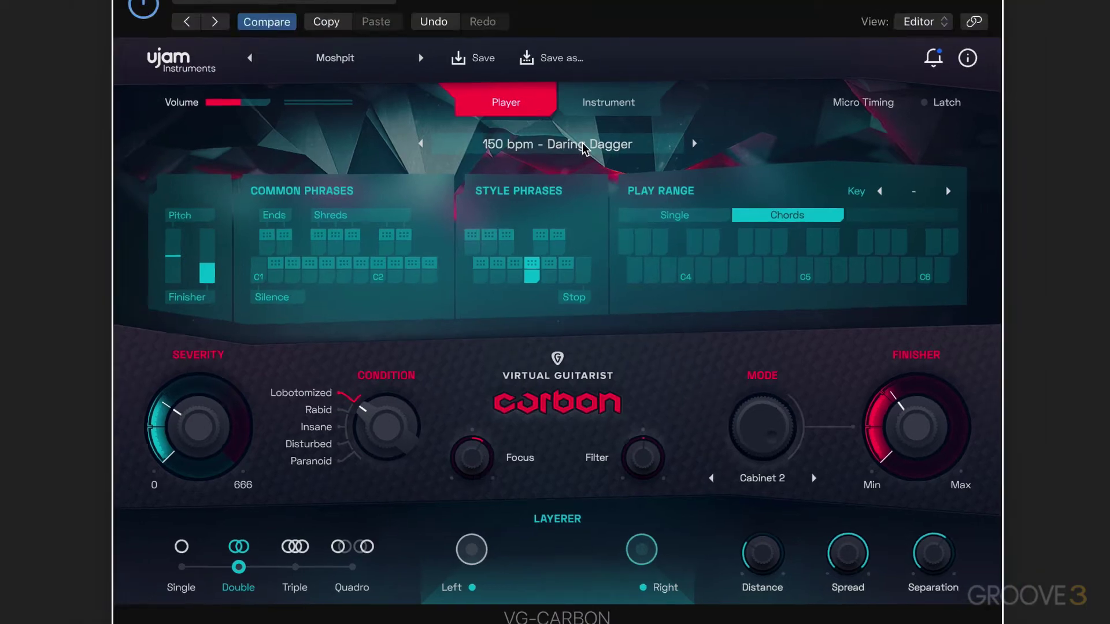
left_click(581, 114)
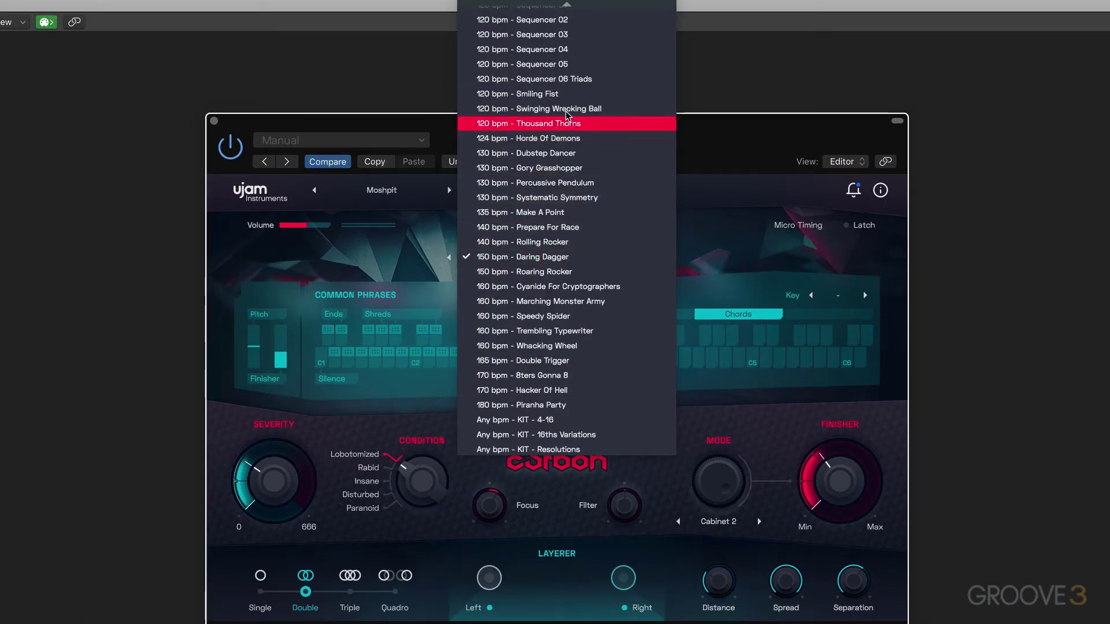
left_click(402, 461)
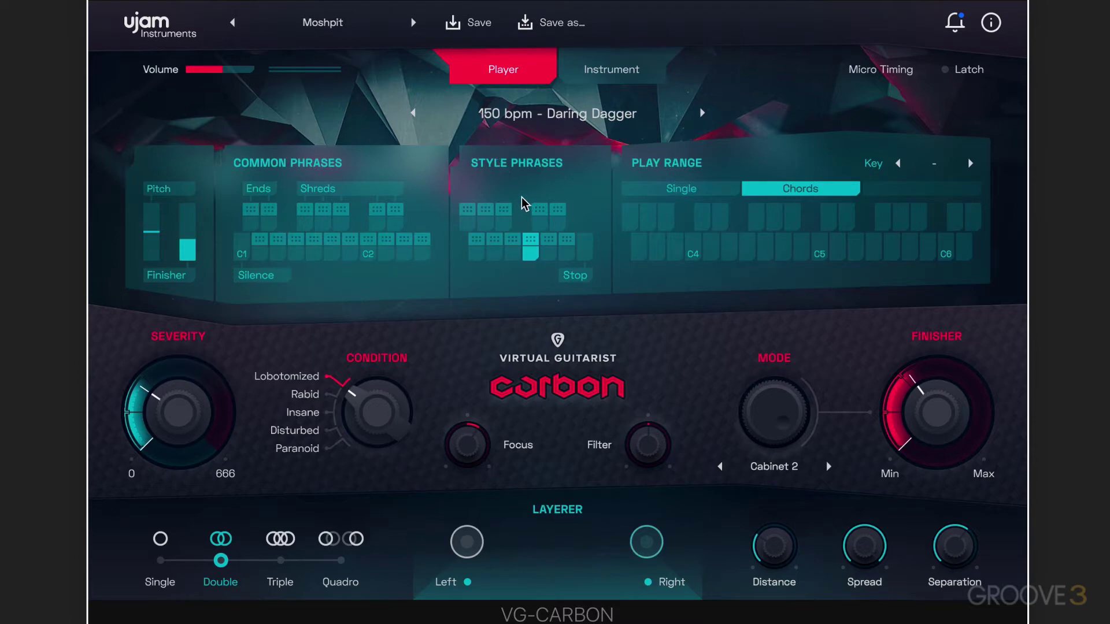
left_click(615, 71)
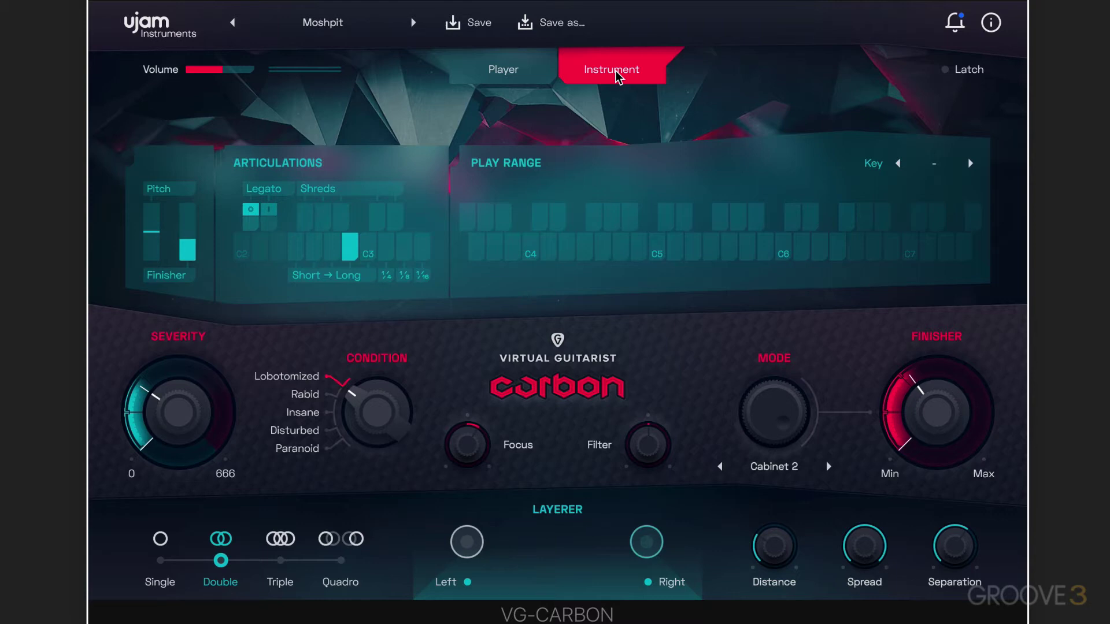
left_click(517, 73)
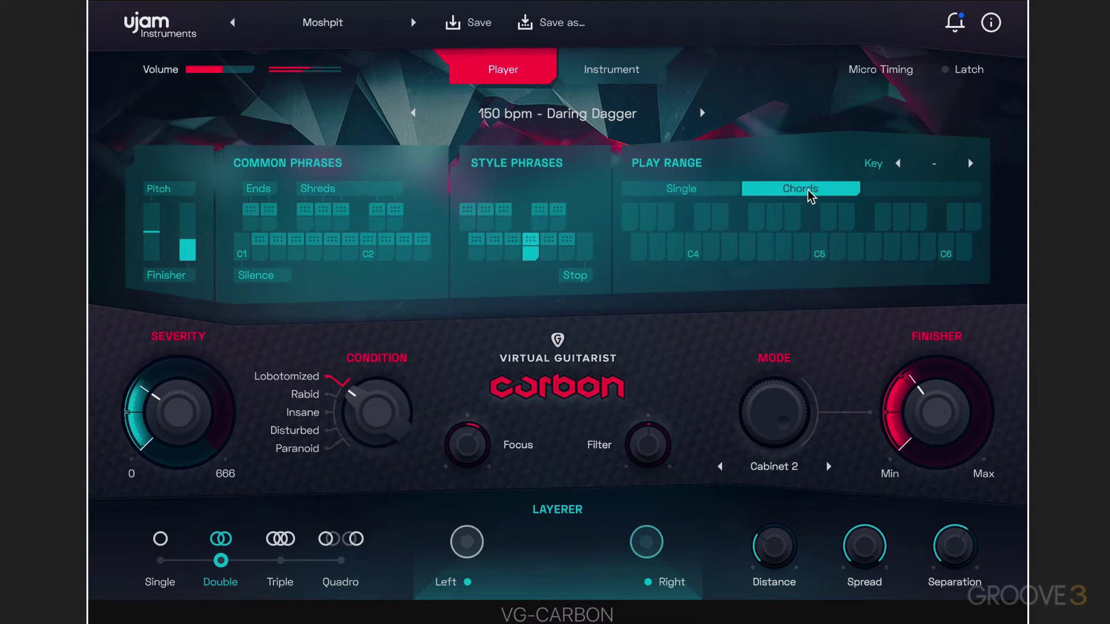
Step: Choose the 140 bpm - Rolling Rocker style, switching the play range to Single and back to Chords
left_click(701, 190)
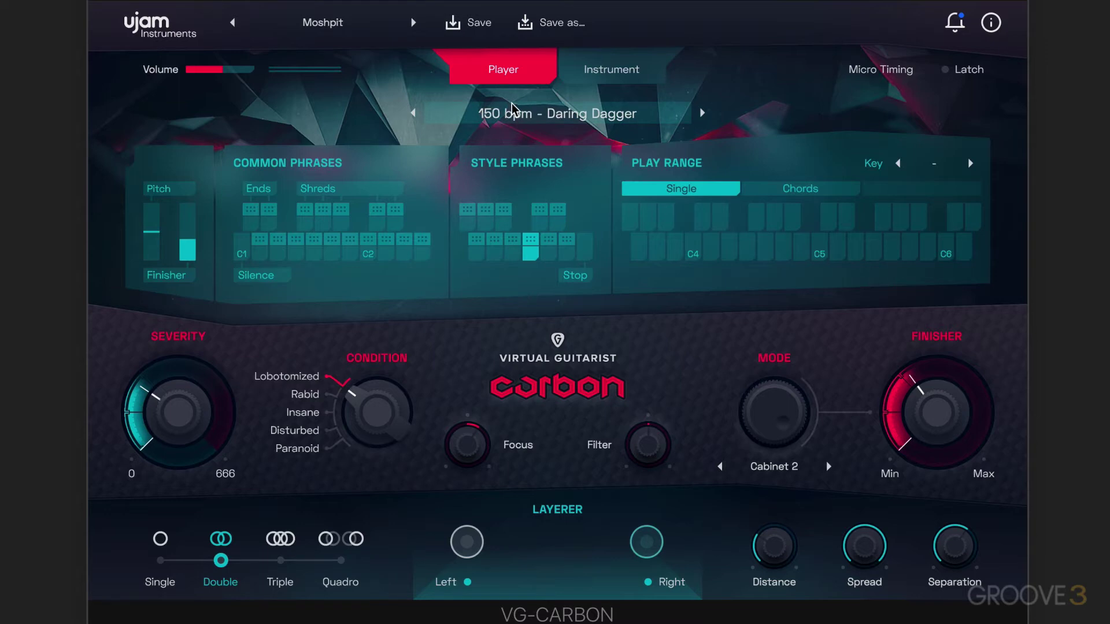
left_click(521, 118)
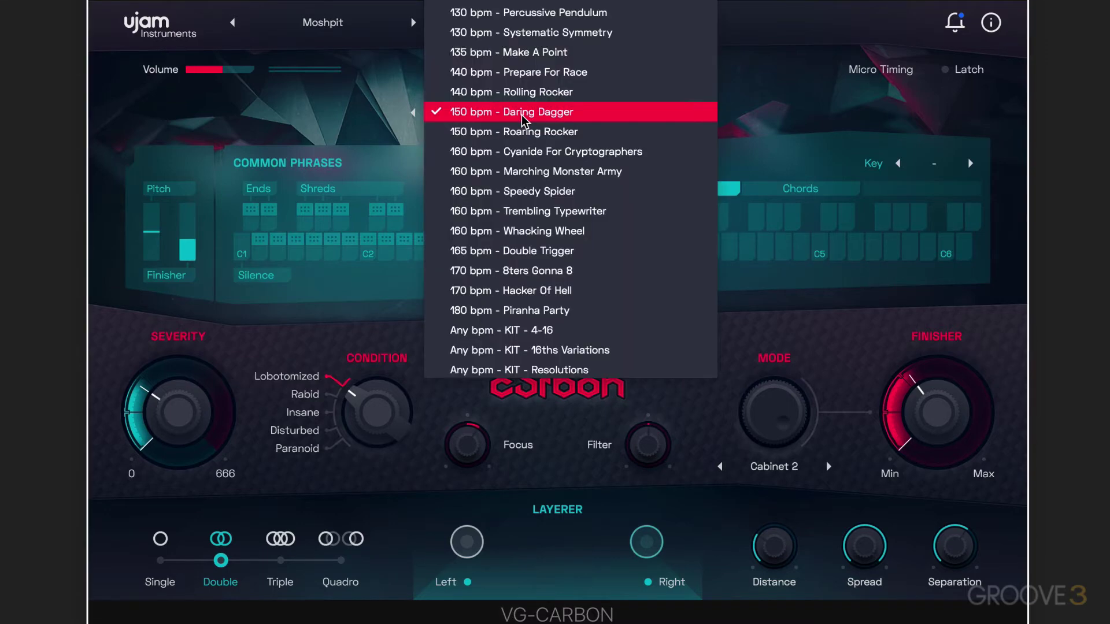
left_click(523, 92)
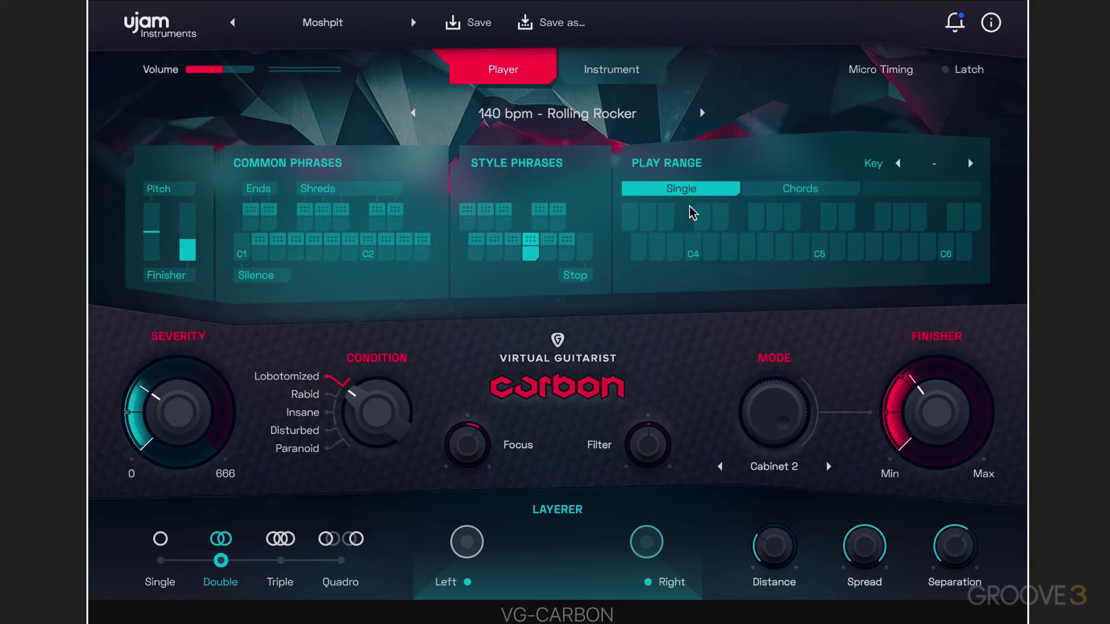
left_click(793, 192)
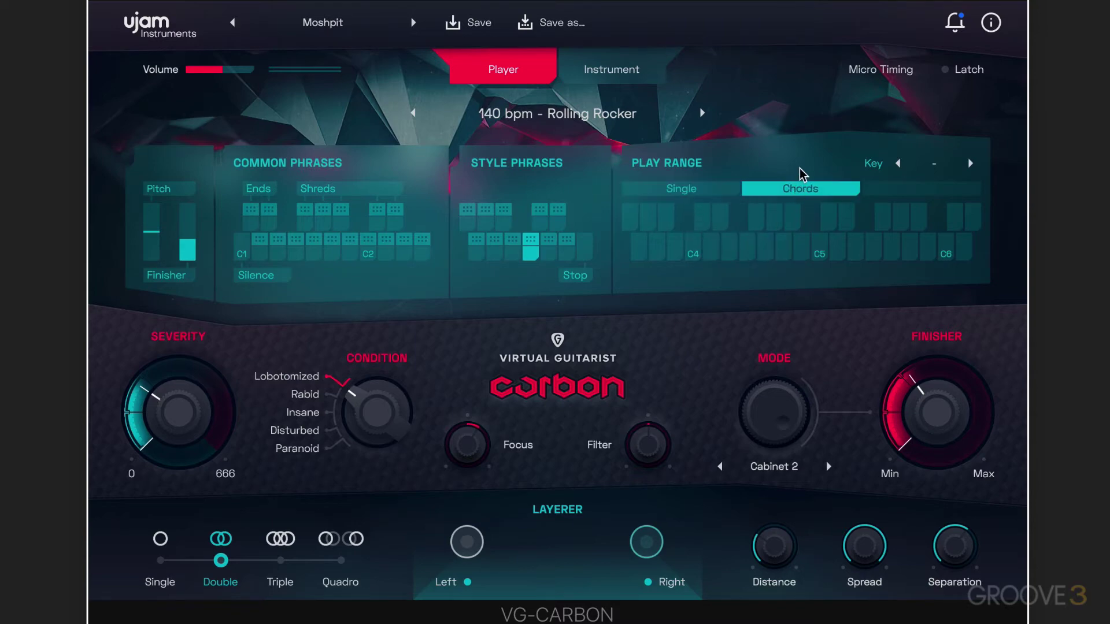
left_click(892, 74)
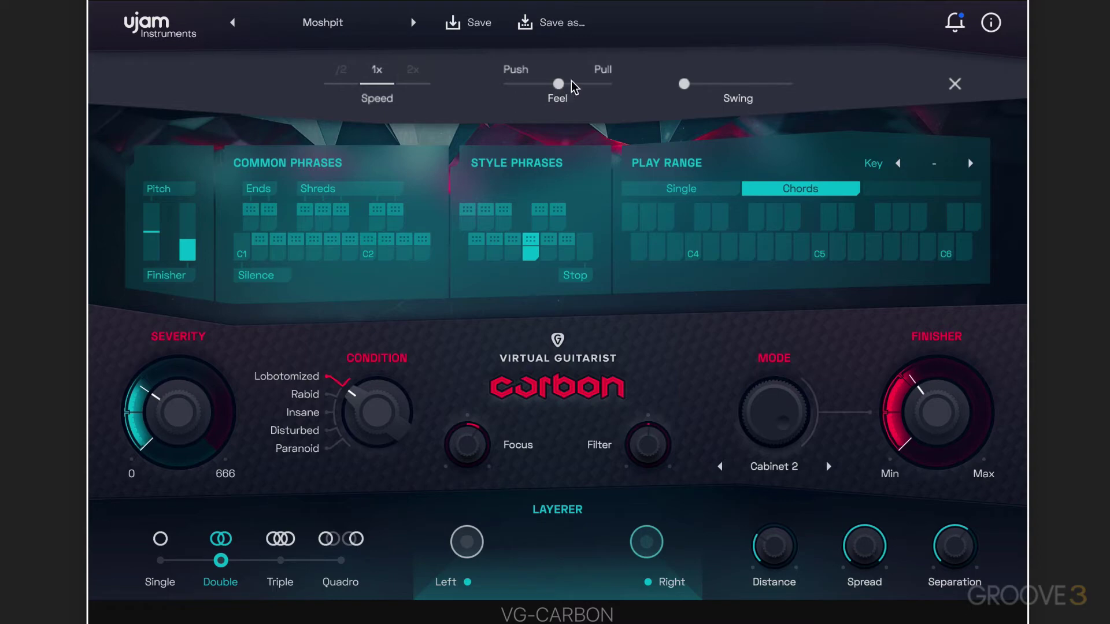
left_click(955, 84)
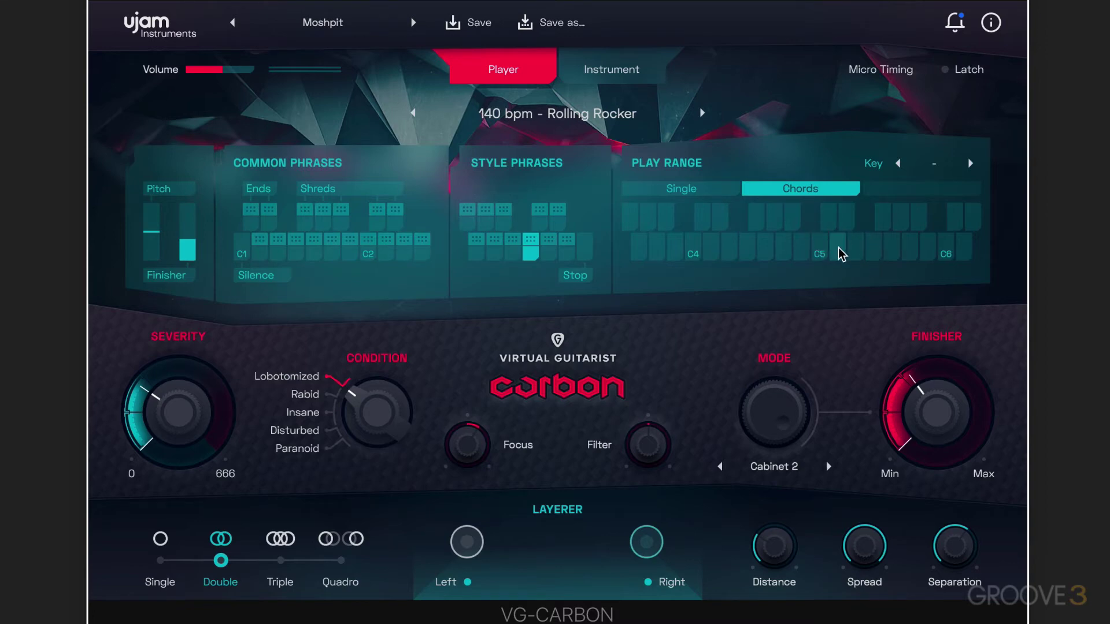
left_click(934, 165)
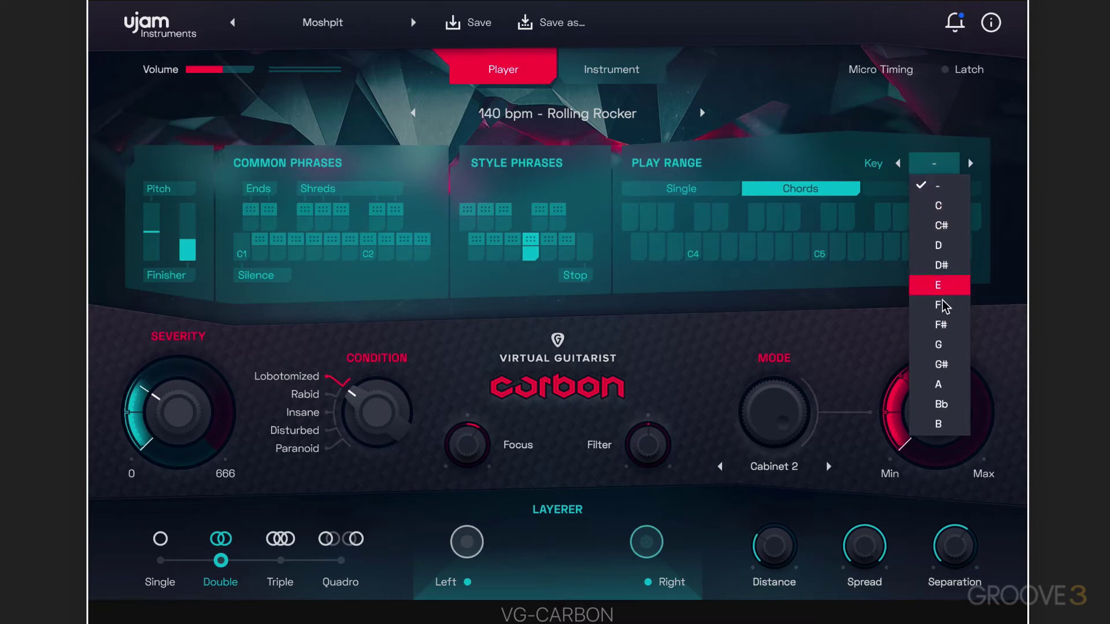
left_click(869, 144)
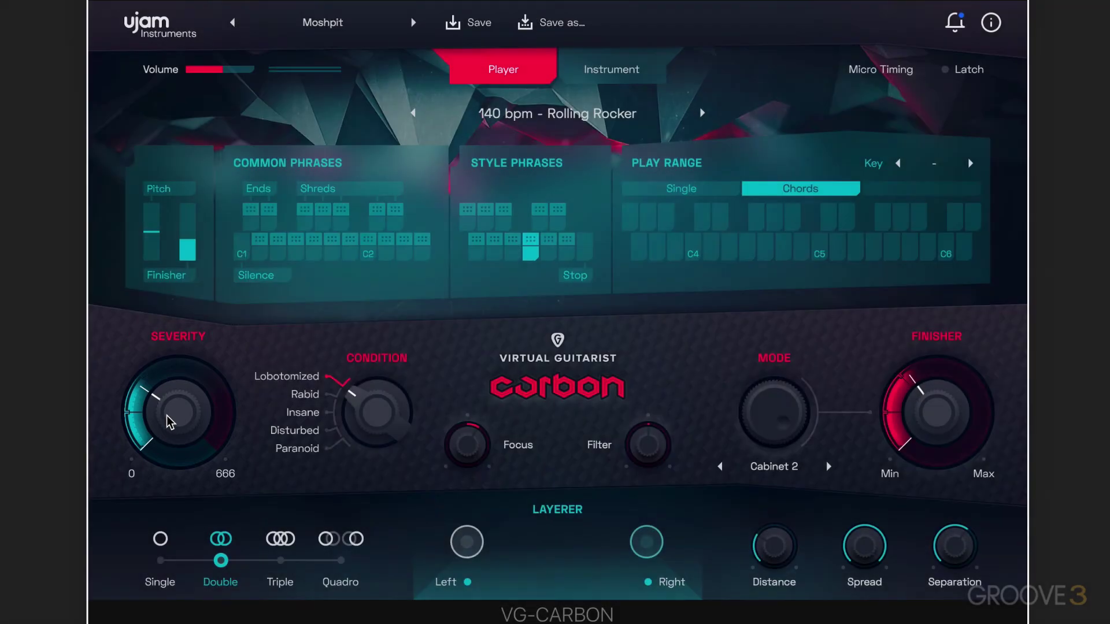
Step: Try a higher Severity amount, then enable Latch on the Rolling Rocker style
left_click_drag(168, 421, 92, 414)
left_click(974, 70)
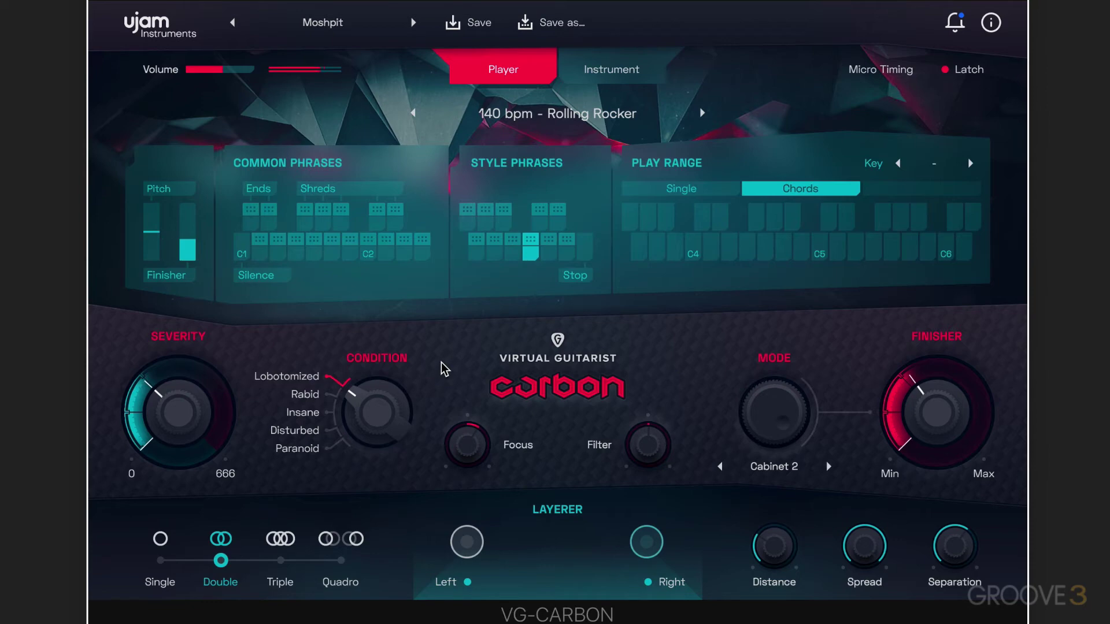
Step: Trigger an upper style phrase and try Paranoid, Disturbed and Insane, ending Condition on Rabid with Severity raised
left_click(502, 211)
left_click_drag(358, 414, 355, 455)
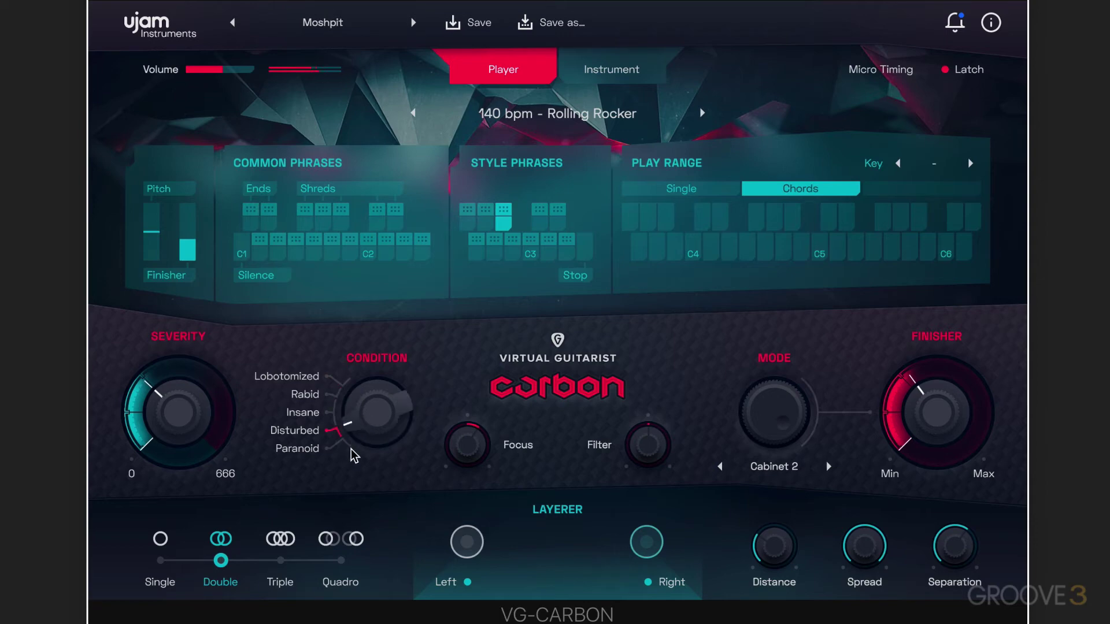
left_click_drag(356, 417, 350, 440)
left_click_drag(169, 421, 167, 267)
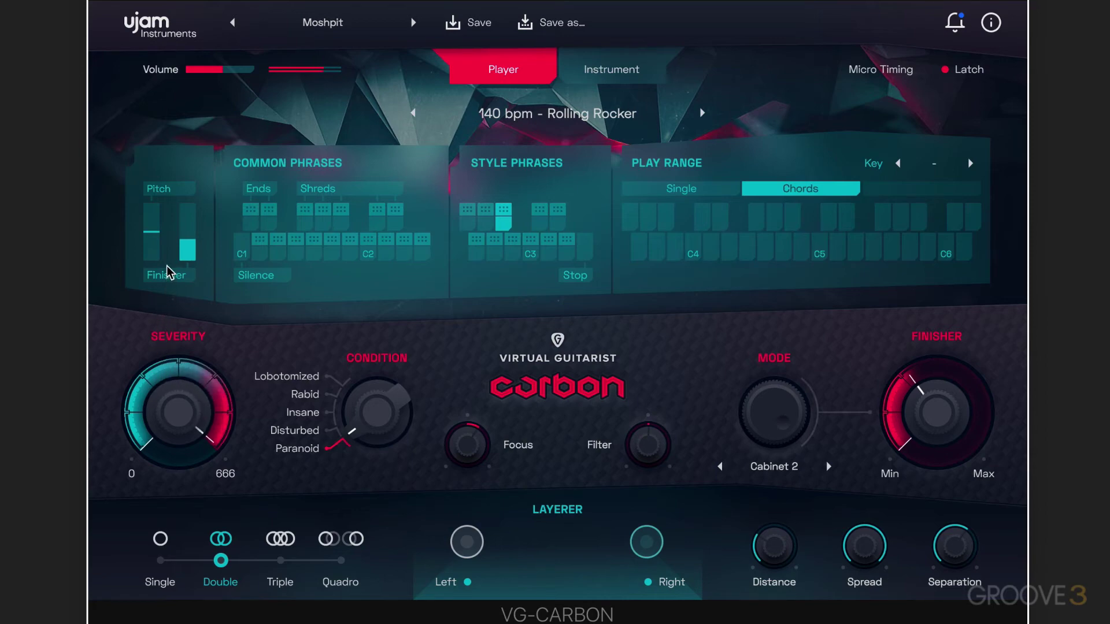
left_click_drag(365, 384, 366, 370)
left_click_drag(376, 413, 368, 377)
left_click_drag(220, 401, 185, 404)
left_click_drag(382, 395, 379, 386)
left_click_drag(204, 387, 166, 414)
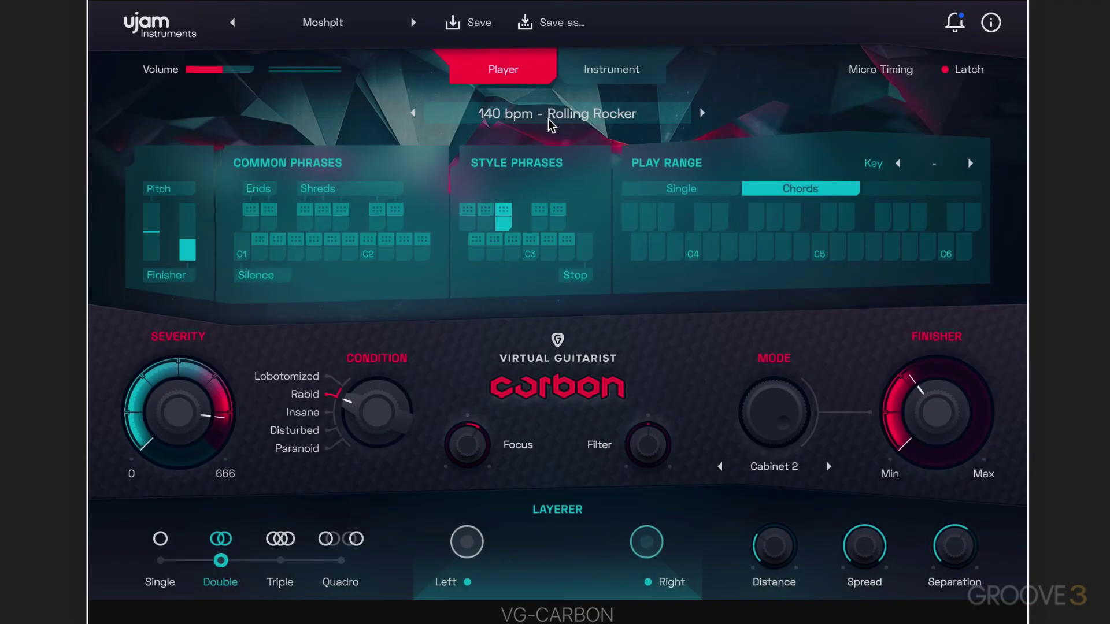
Step: Switch back to 150 bpm - Daring Dagger, retrigger the lower style phrase, and lower Focus to -80
left_click(548, 120)
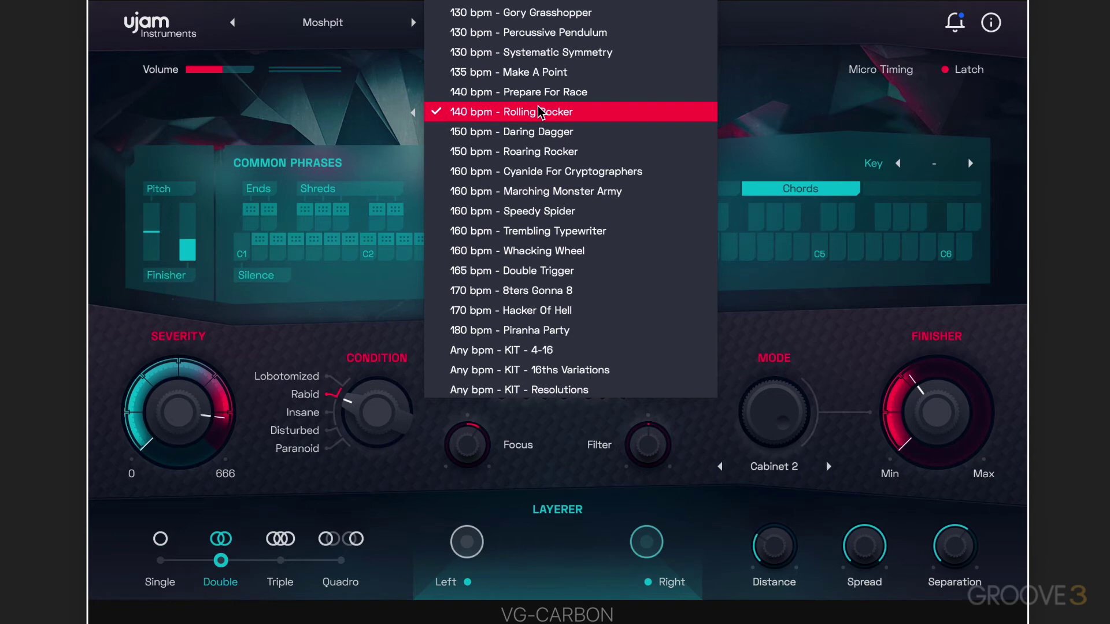
left_click(531, 133)
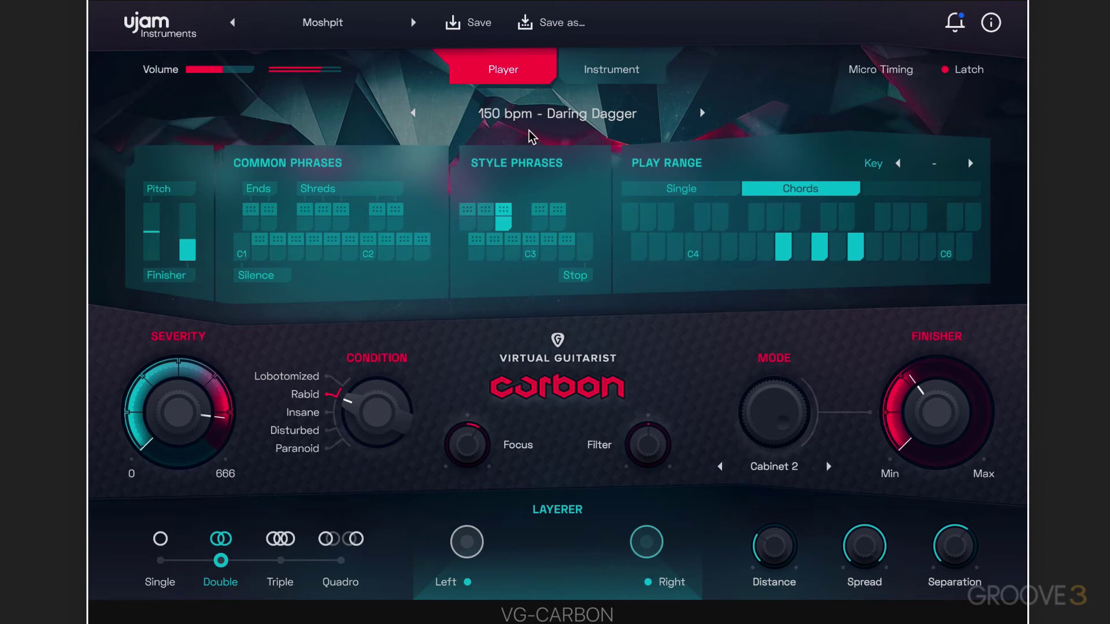
left_click(529, 250)
mouse_move(456, 443)
left_mouse_down()
mouse_move(450, 524)
mouse_move(469, 565)
mouse_move(461, 372)
mouse_move(443, 425)
left_mouse_up()
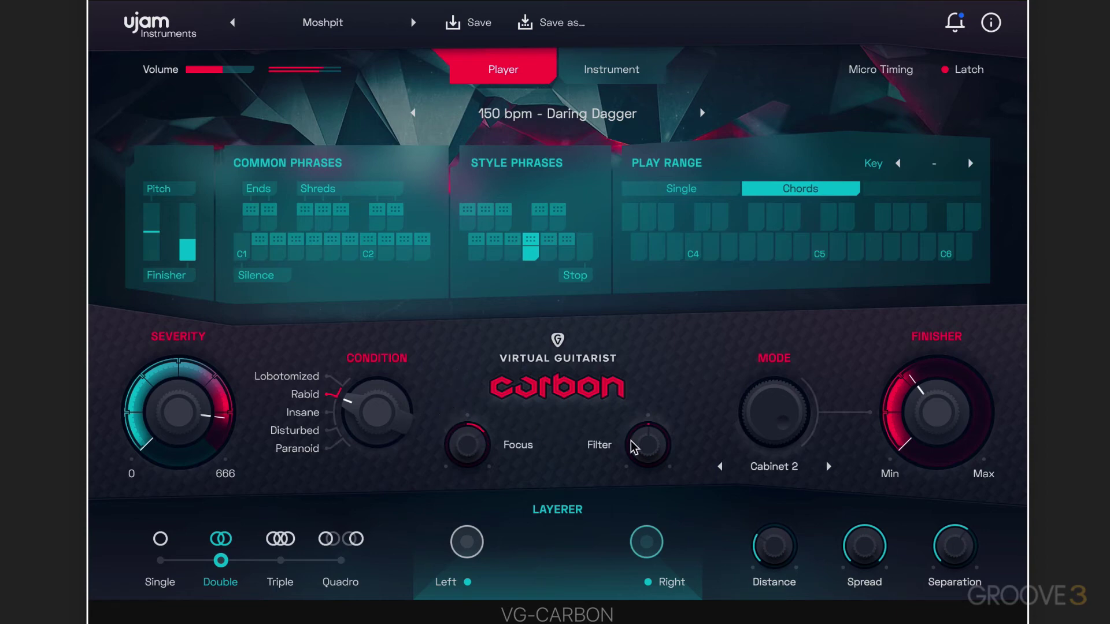
Step: Sweep the Filter amount down to about -64 %, then bring it back up
left_click_drag(648, 432, 612, 460)
mouse_move(620, 402)
left_mouse_down()
mouse_move(631, 342)
mouse_move(598, 405)
left_mouse_up()
Step: Cycle the Mode knob through SynthTremolo, AutoPan Vari and Rotor Cab, stopping at Distroytion
scroll(768, 416, "down", 2)
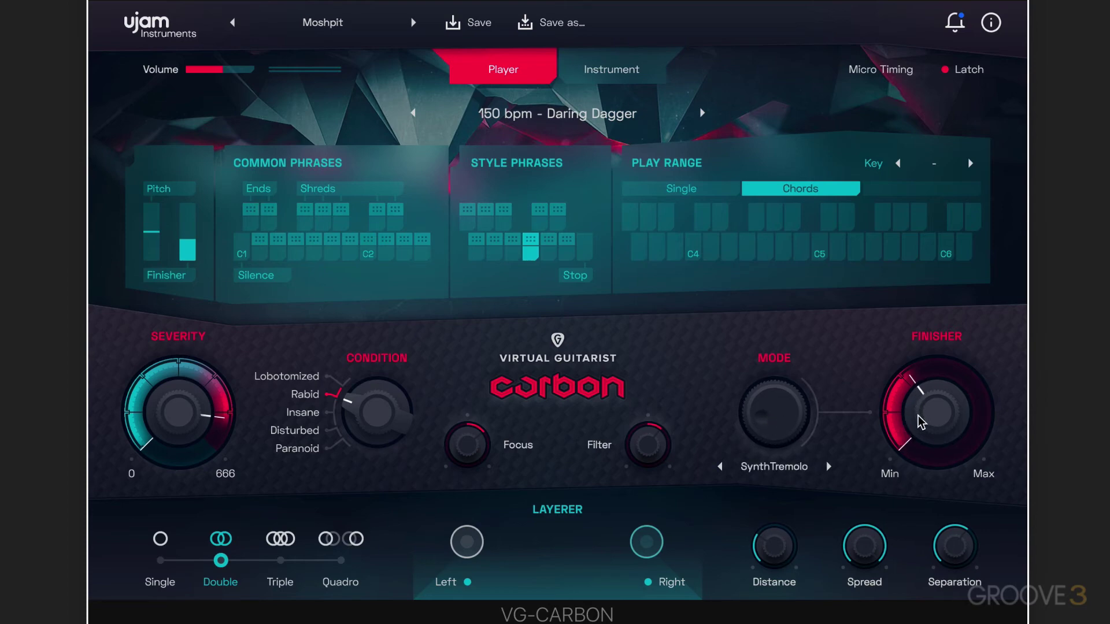
scroll(765, 415, "up", 4)
scroll(752, 381, "up", 2)
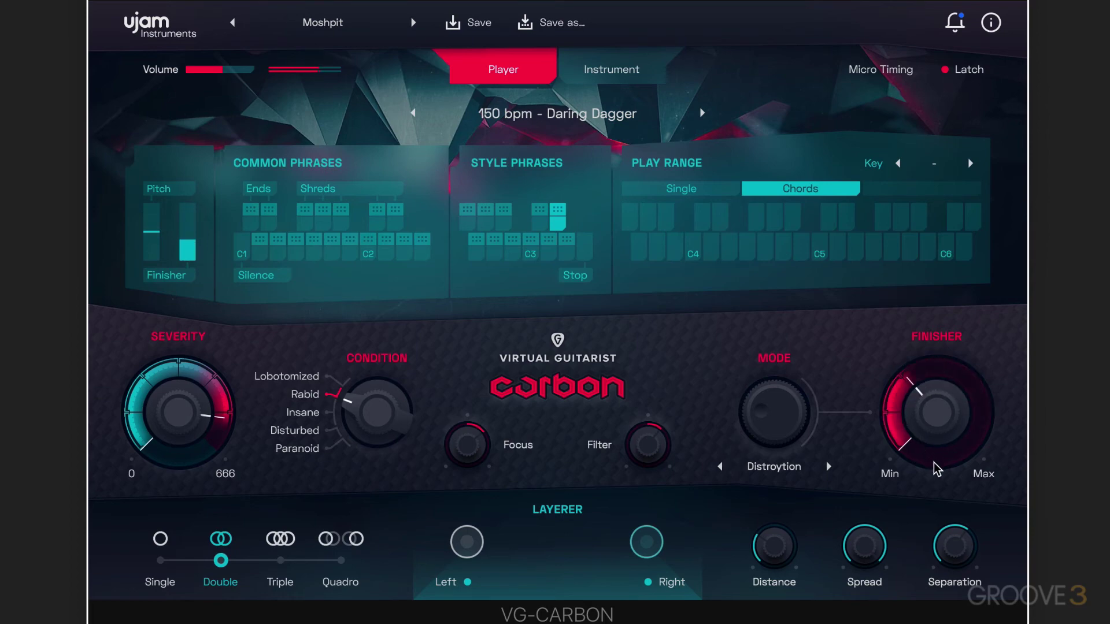
Step: Turn Mode through MidBoost, BP, Bass/Treble, Bitcrusher, Chorus 1 and Hangar, ending on Cathedral
left_click_drag(785, 414, 775, 367)
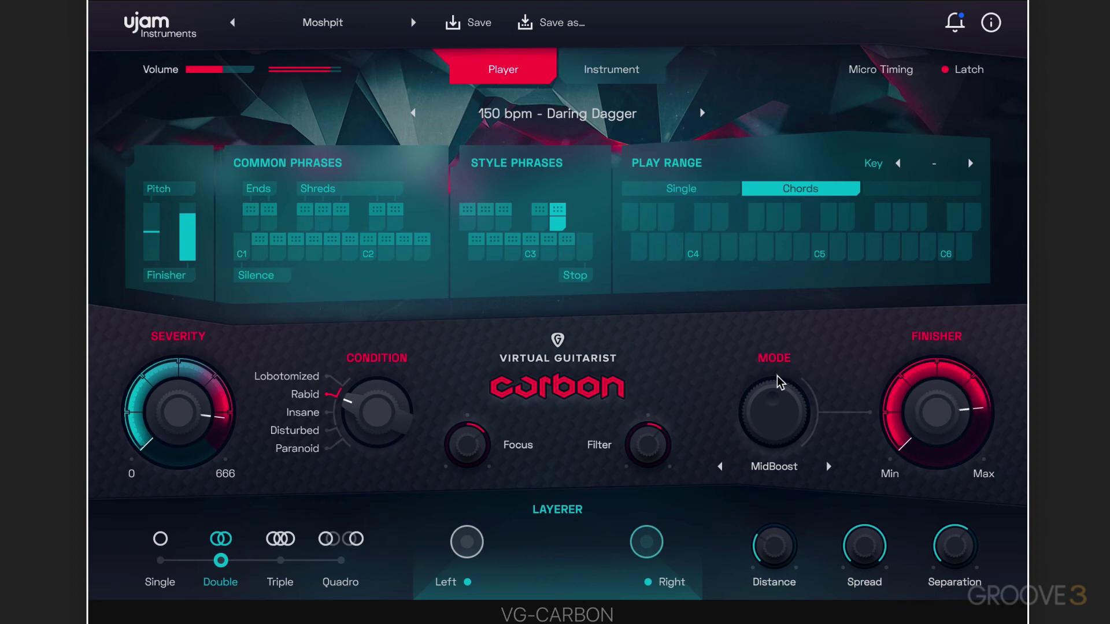
scroll(771, 407, "up", 1)
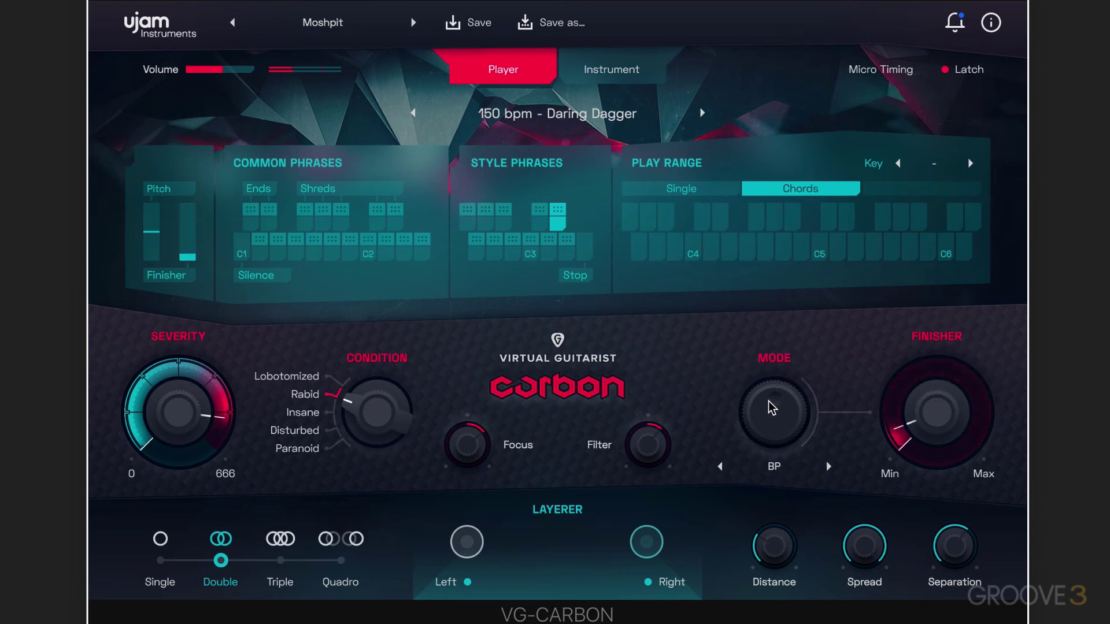
left_click_drag(773, 415, 768, 340)
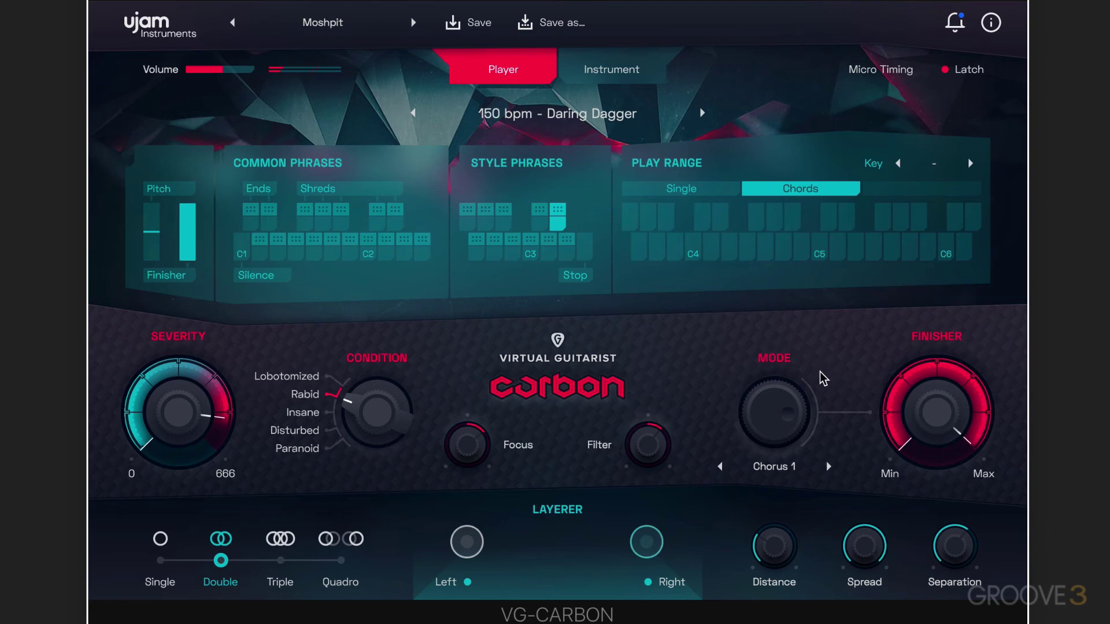
left_click_drag(776, 400, 773, 409)
Step: Set the Layerer to Triple, then adjust Distance to 54.2 % and Spread to 53.3 %
left_click(157, 542)
left_click(278, 538)
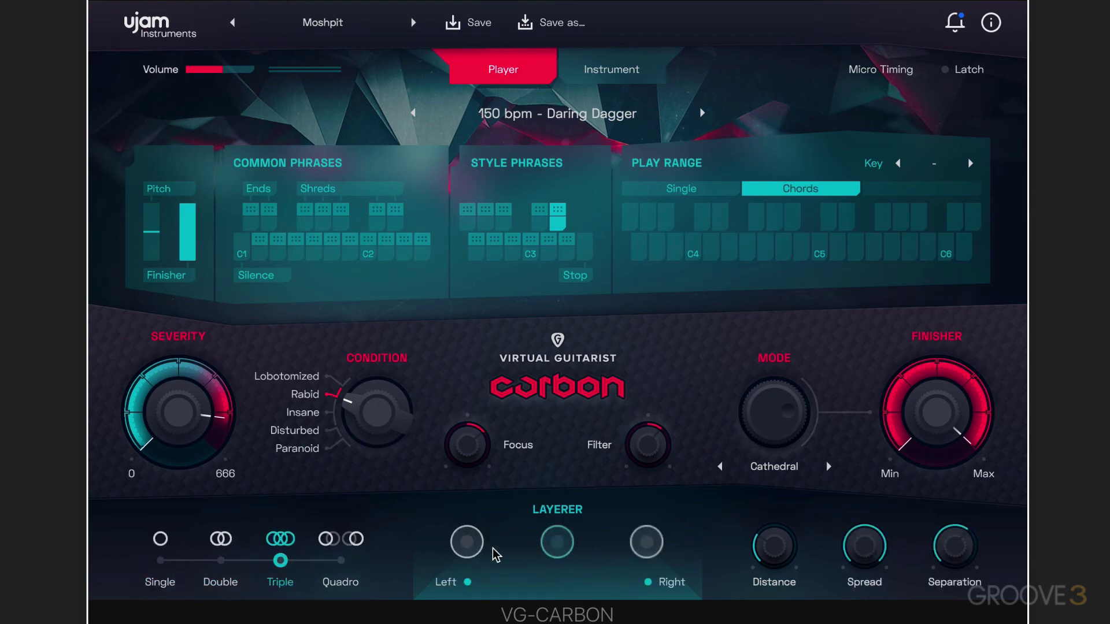
mouse_move(766, 522)
left_click_drag(766, 522, 714, 530)
left_click_drag(859, 540, 911, 536)
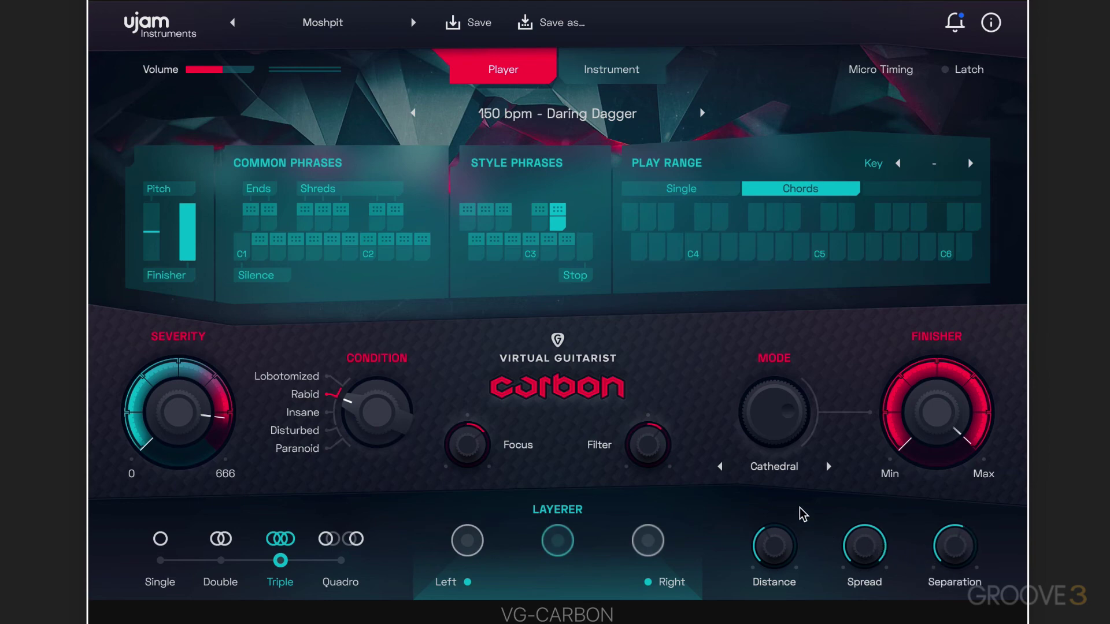
left_click(538, 113)
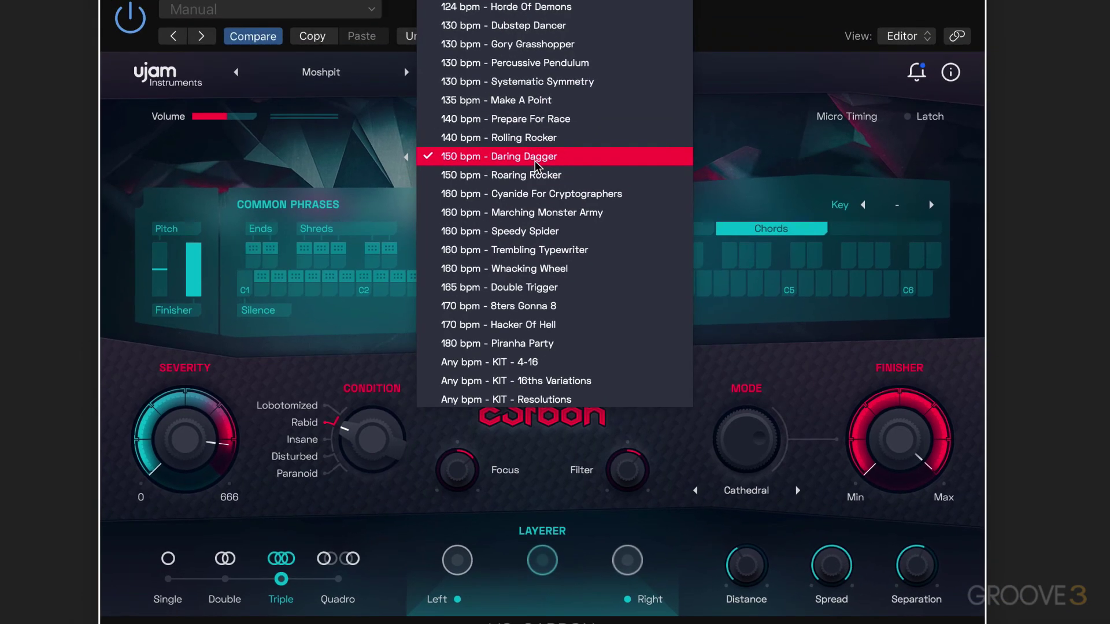
Step: Pick 130 bpm - Gory Grasshopper from the style pattern list
left_click(500, 45)
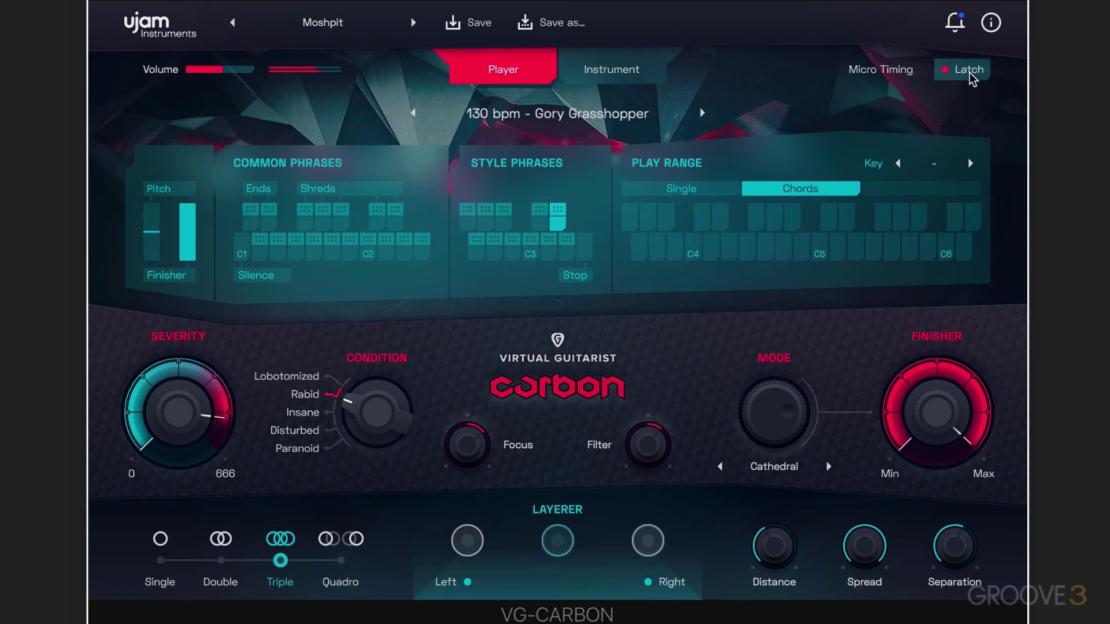
Step: Layer four voices, lower Finisher to about a third, widen Separation and set Distance near 54 %
left_click(222, 540)
mouse_move(769, 536)
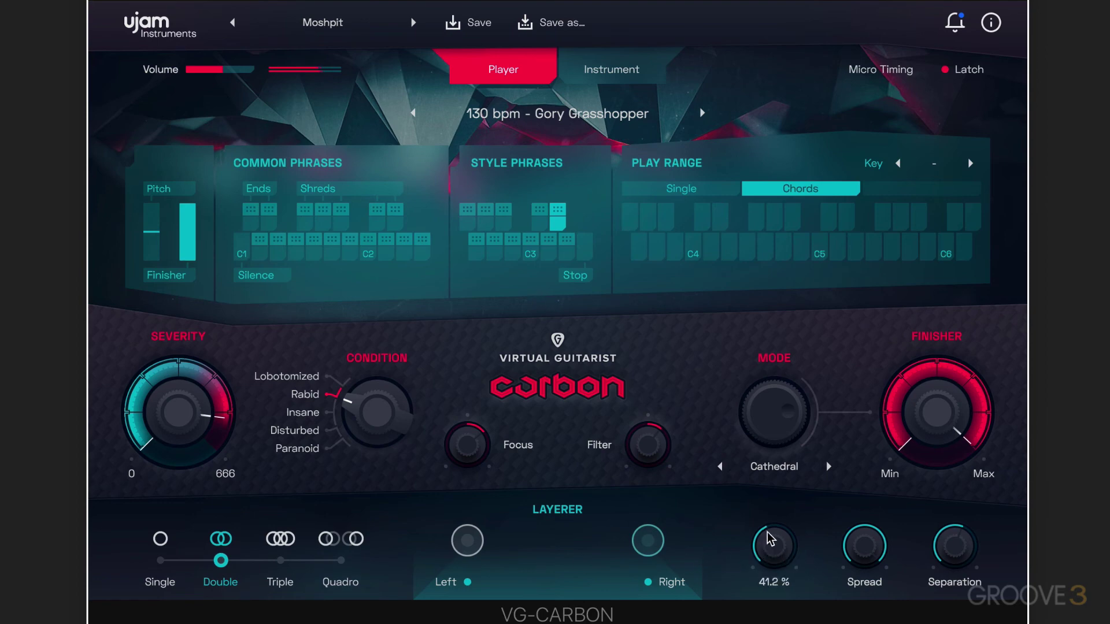
left_click(354, 540)
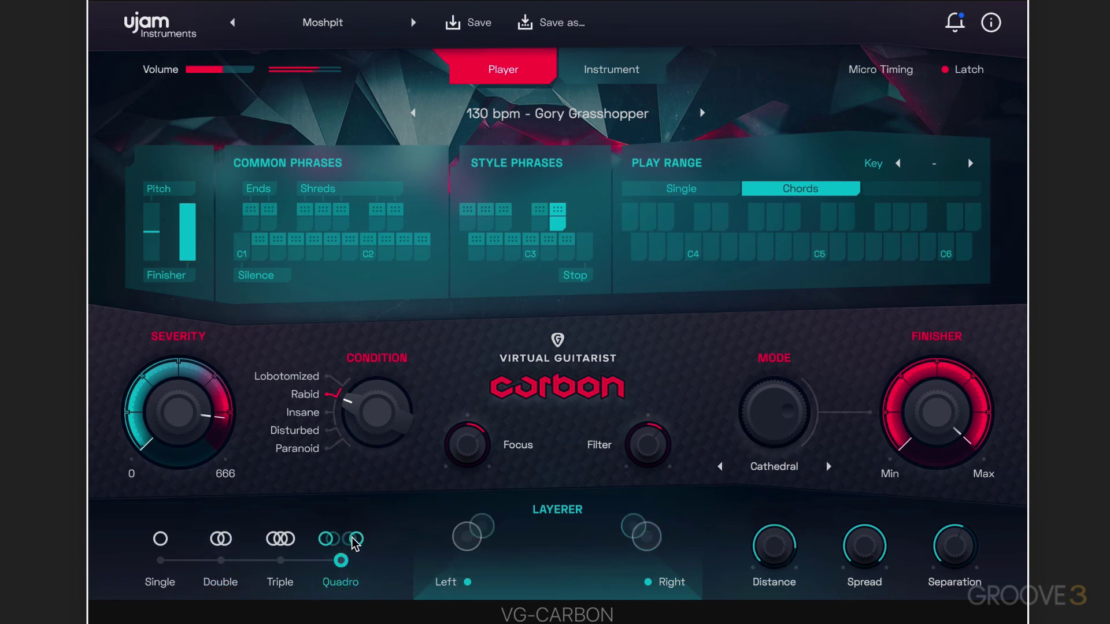
left_click_drag(938, 393, 884, 552)
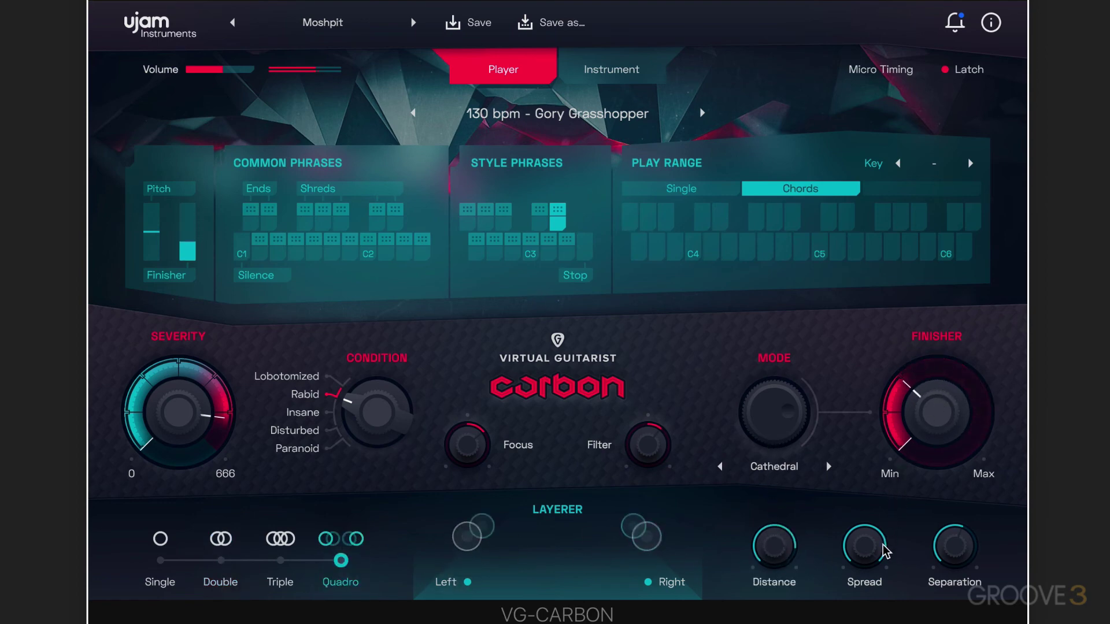
left_click_drag(773, 550, 776, 622)
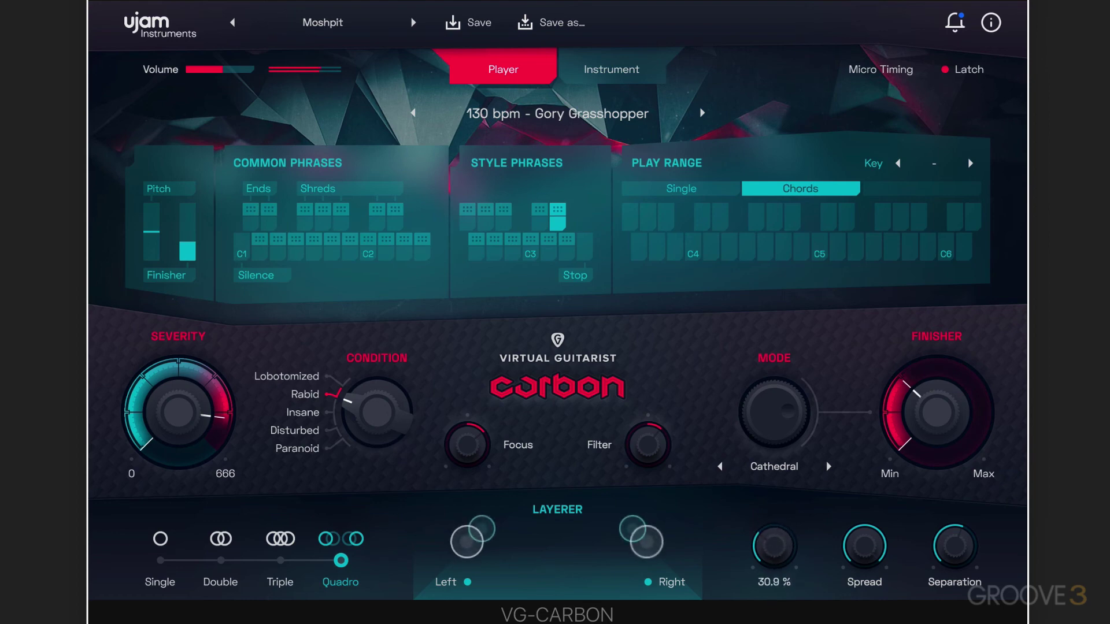
left_click_drag(958, 543, 958, 506)
left_click_drag(769, 545, 757, 573)
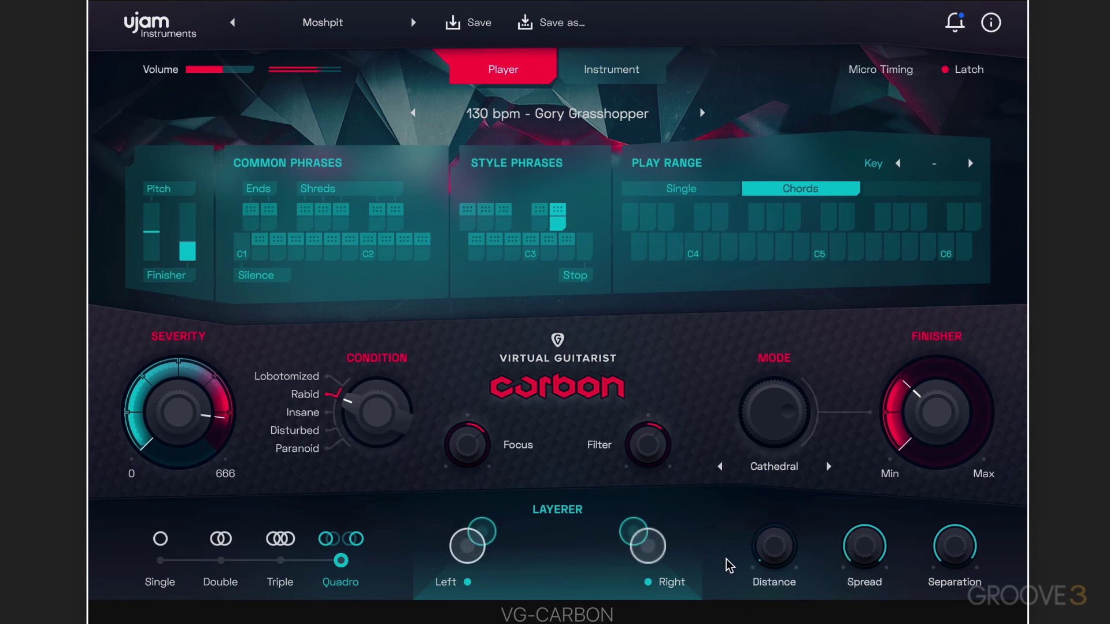
Step: Step the layering through Single, Double and Triple, finishing on Quadro
left_click(161, 540)
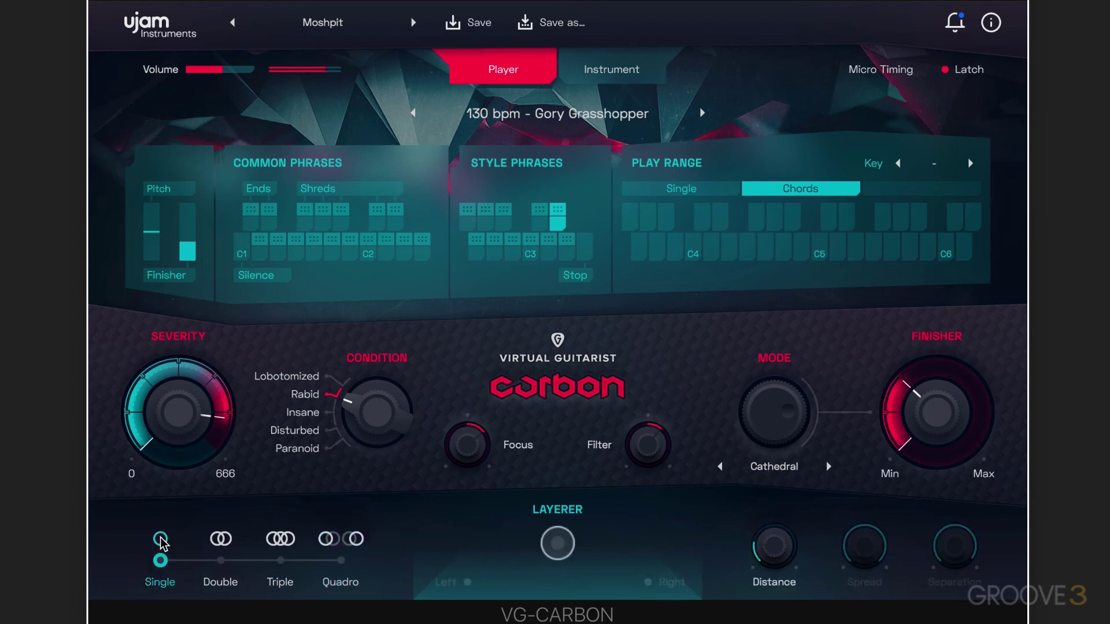
left_click(222, 539)
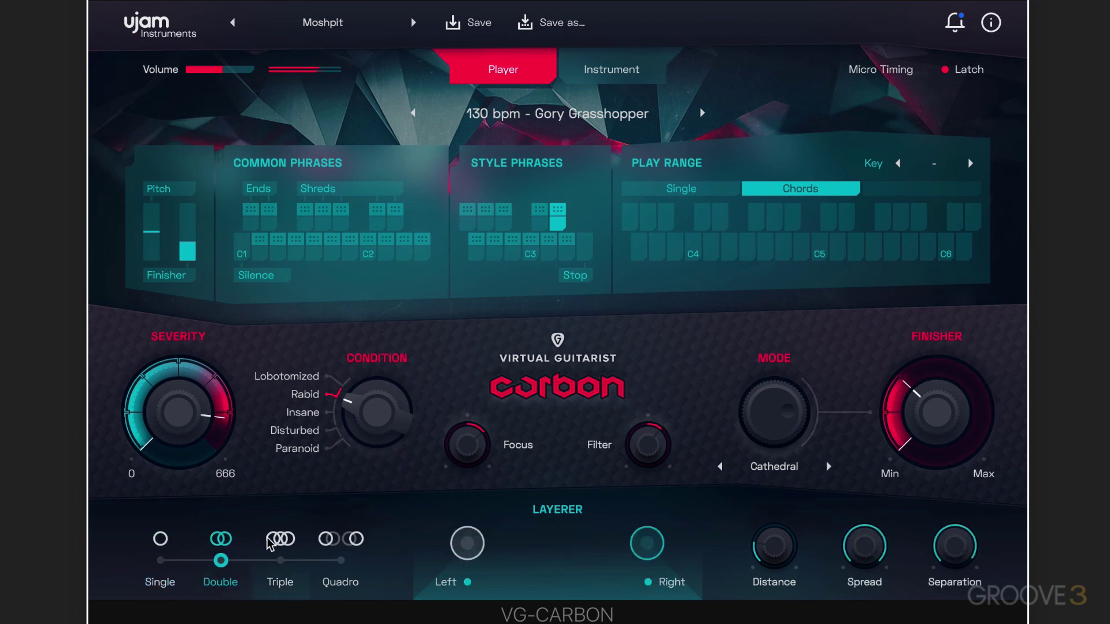
left_click(282, 542)
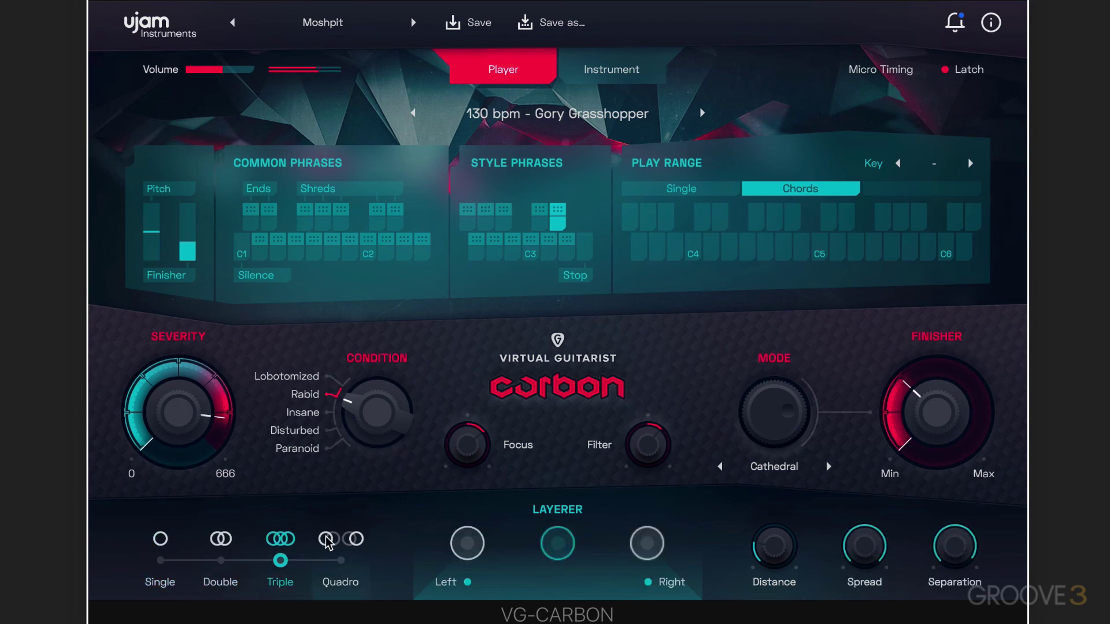
left_click(346, 544)
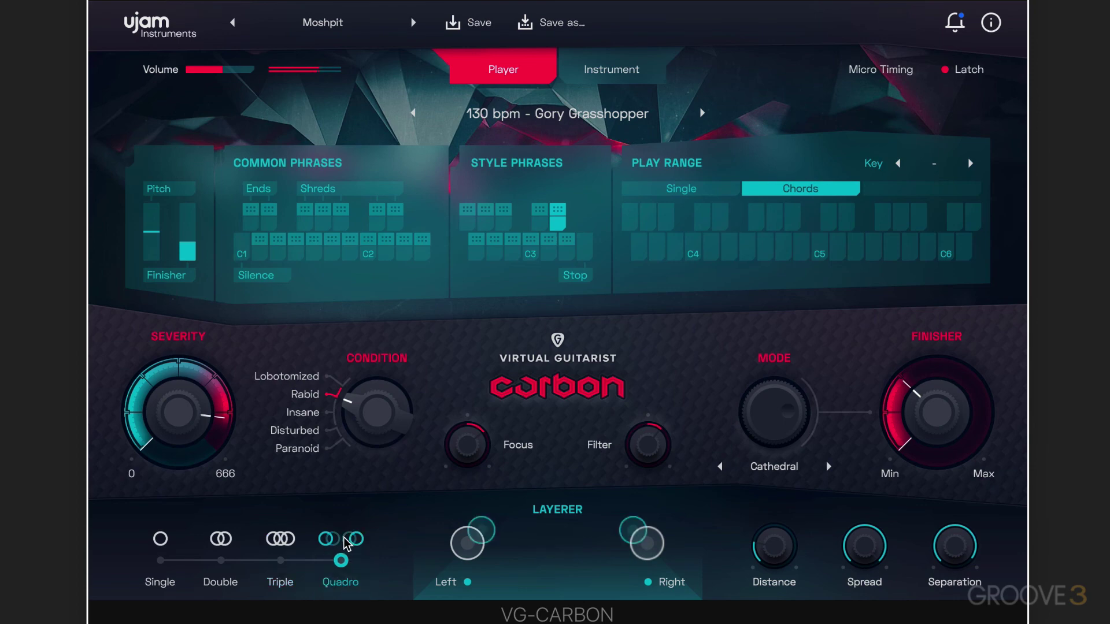
Step: Show the Instrument tab's articulations and play range, toggling Latch off, on, then off again
left_click(625, 69)
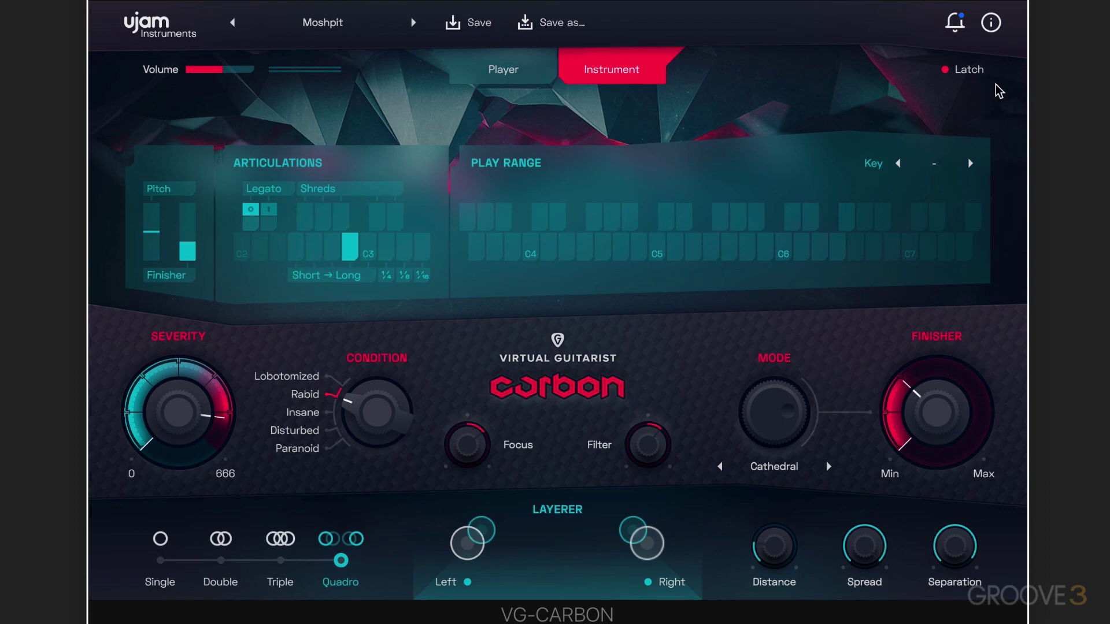
left_click(965, 72)
left_click(947, 70)
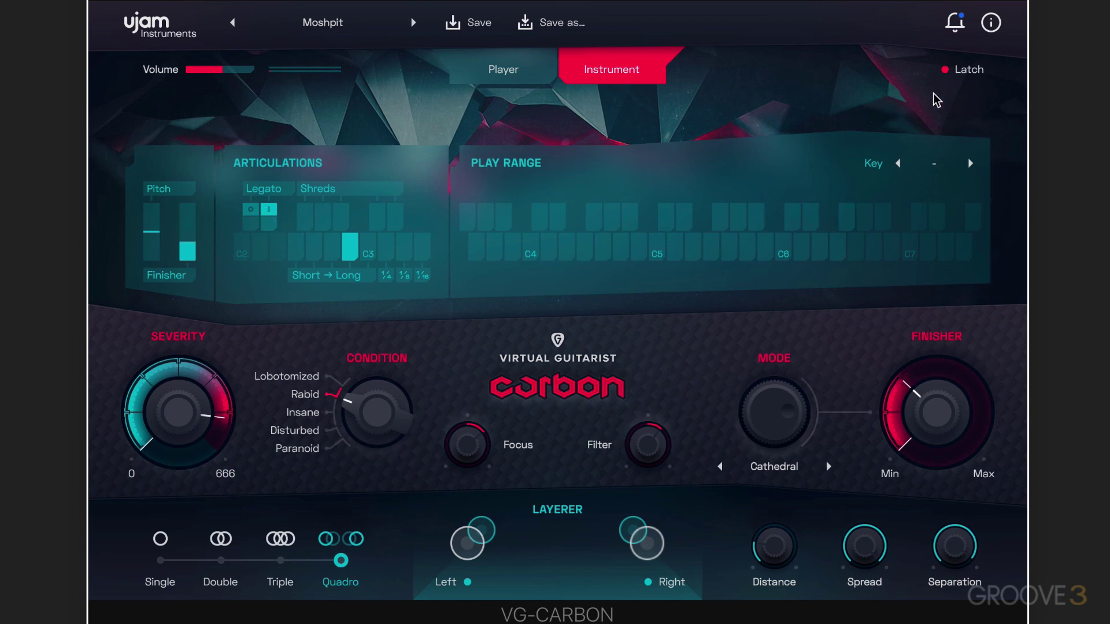
left_click(948, 72)
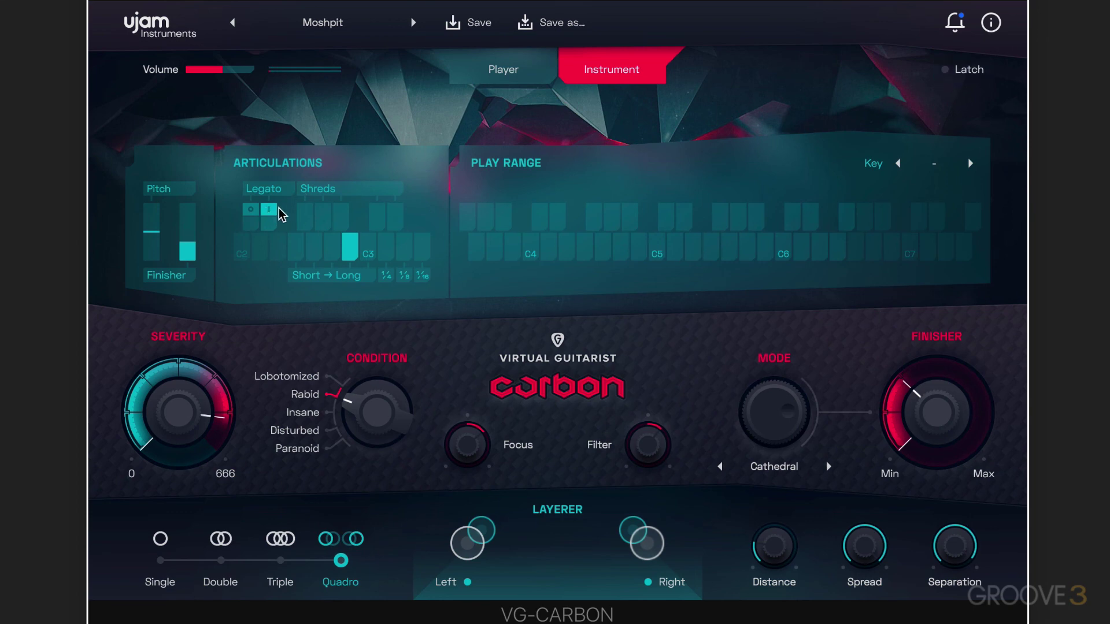